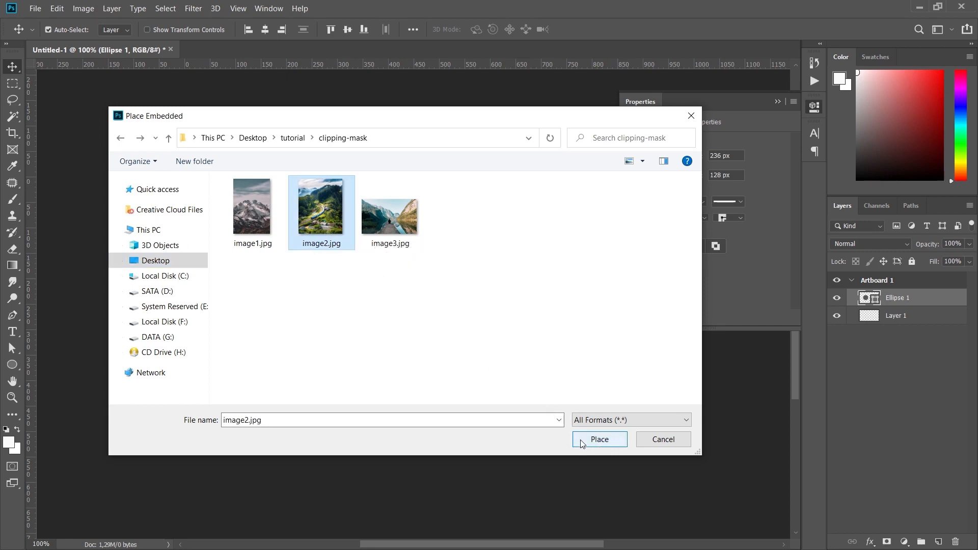
# Step: Place image2.jpg as an embedded image above the ellipse and commit the placement
pyautogui.click(589, 442)
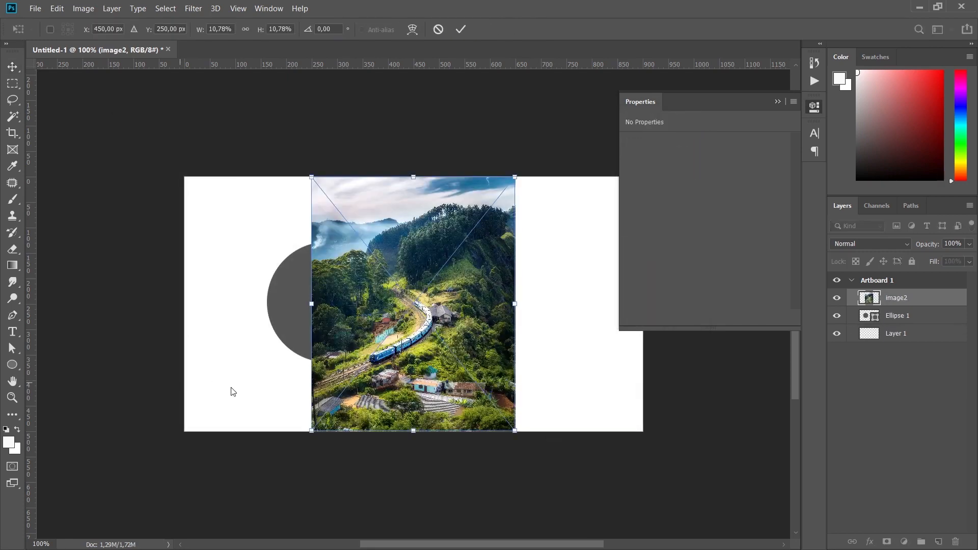
pyautogui.press('Return')
pyautogui.hotkey('ctrl', '0')
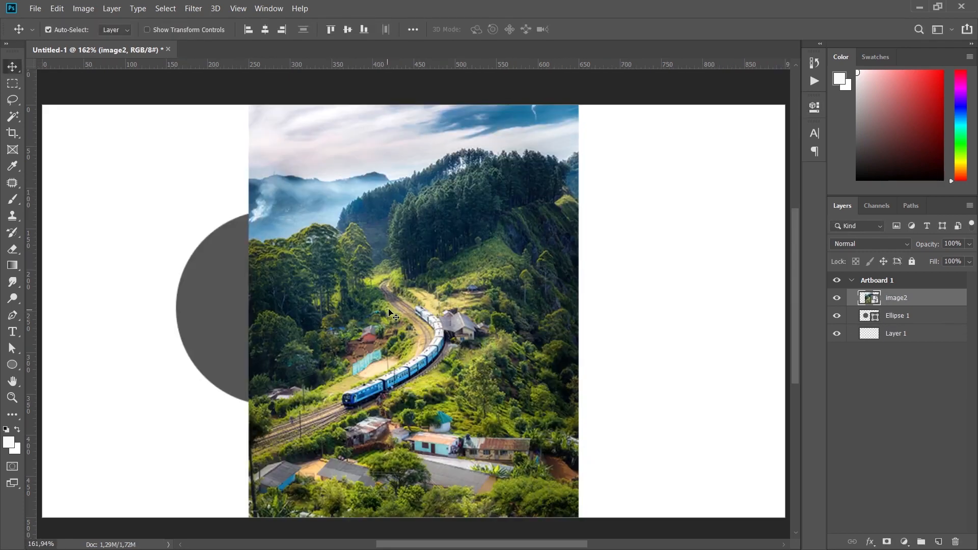
# Step: Clip the image2 layer to the ellipse with a clipping mask and reposition the photo so it fills the circle
pyautogui.rightClick(897, 303)
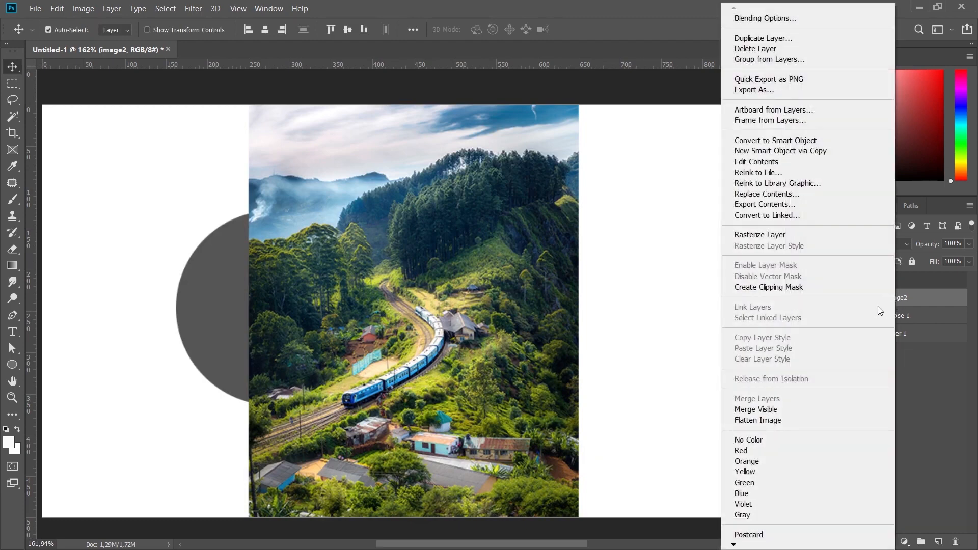
pyautogui.click(751, 289)
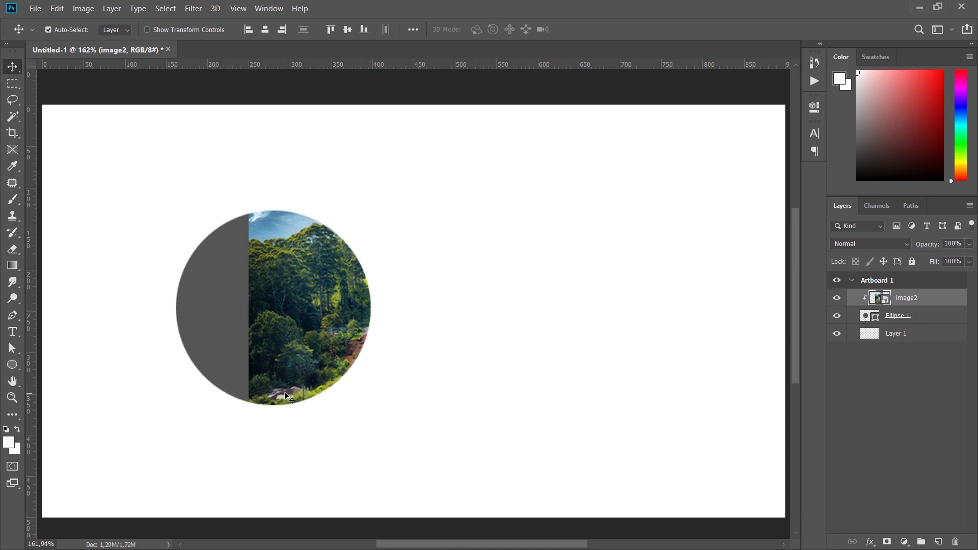
pyautogui.moveTo(313, 323); pyautogui.dragTo(209, 329)
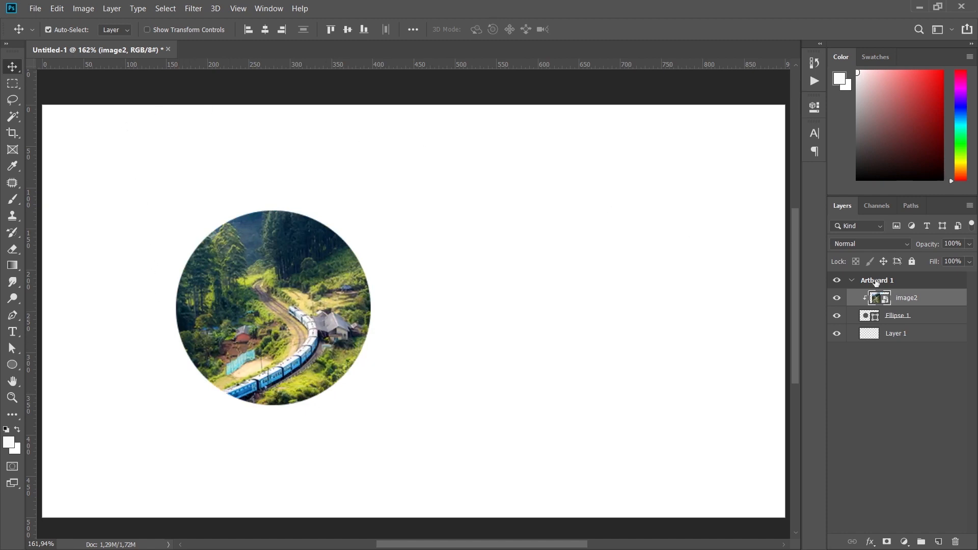
# Step: Delete the image2 and Ellipse 1 layers to clear the canvas
pyautogui.keyDown('ctrl'); pyautogui.click(880, 299); pyautogui.keyUp('ctrl')
pyautogui.hotkey('ctrl', 'd')
pyautogui.press('Delete')
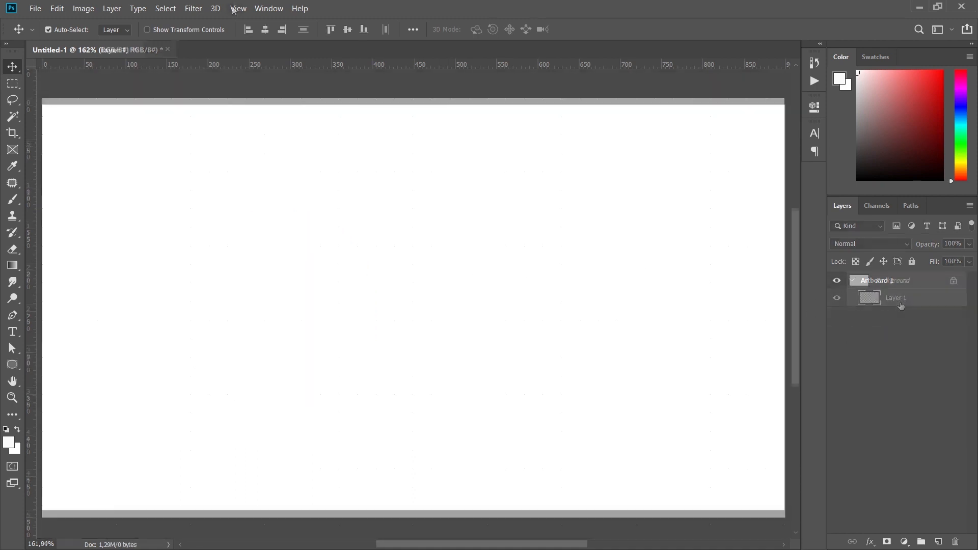
# Step: Create a guide layout that divides the canvas into 3 columns with a gutter of 0
pyautogui.click(238, 8)
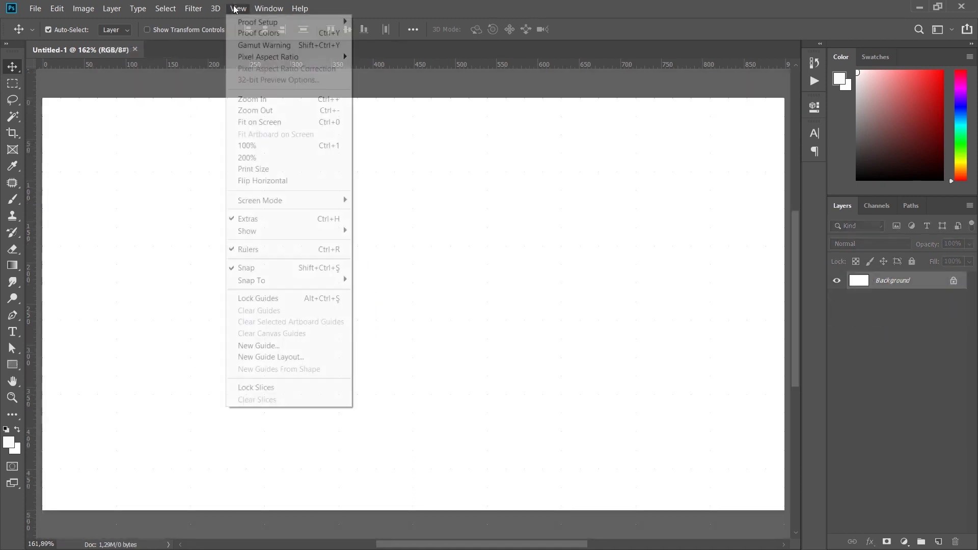
pyautogui.click(265, 359)
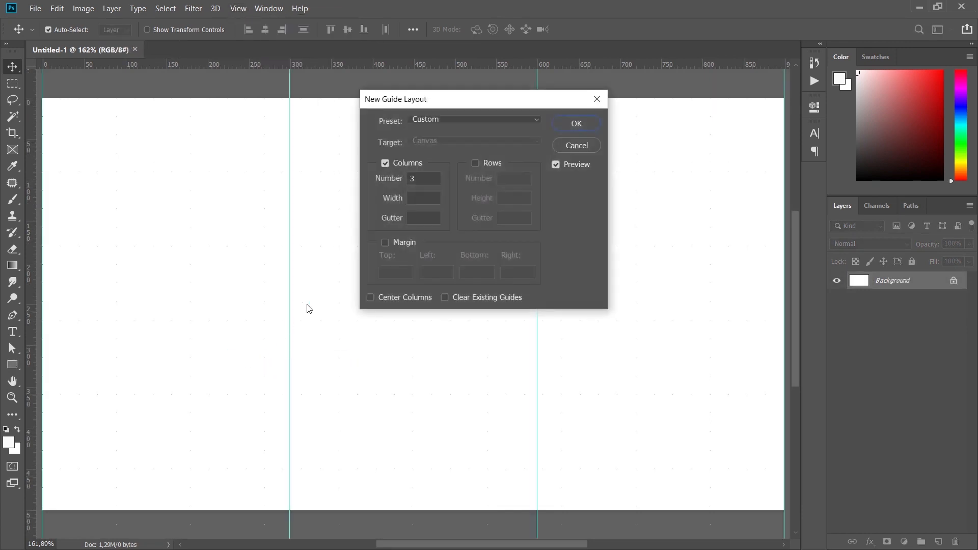
pyautogui.doubleClick(425, 178)
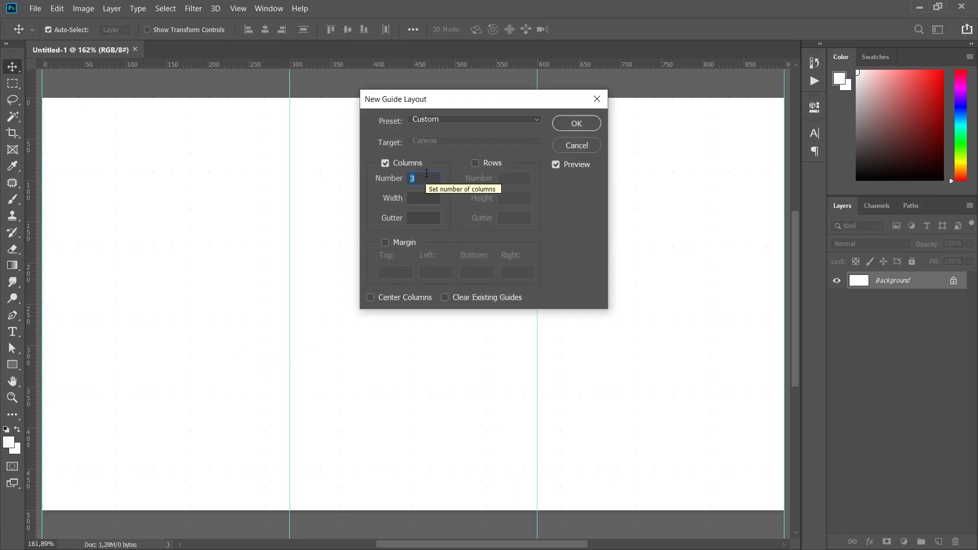
pyautogui.click(432, 179)
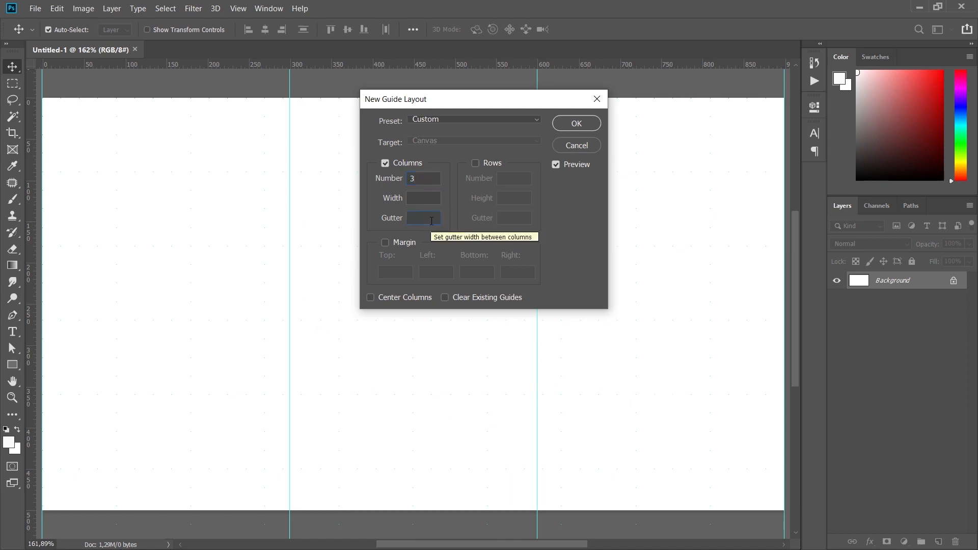
pyautogui.write('20')
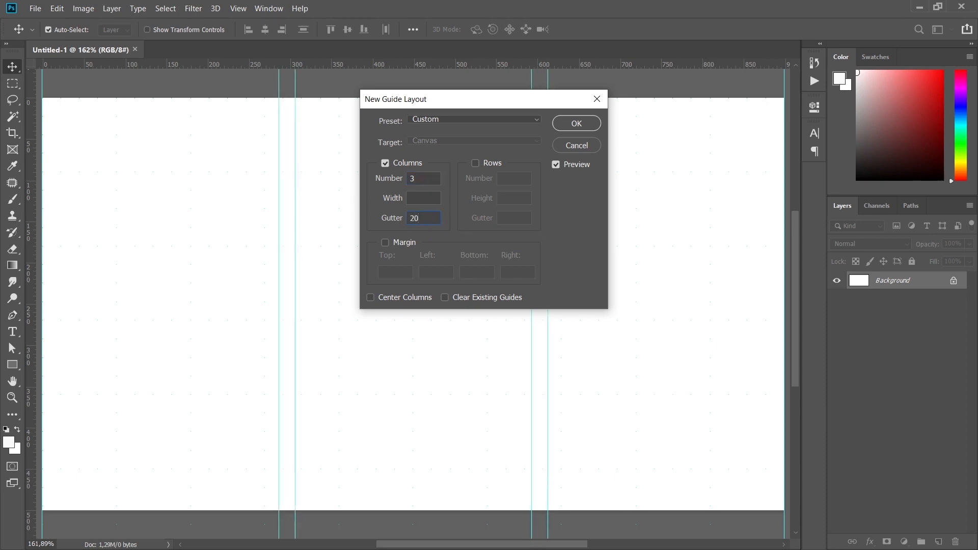
pyautogui.doubleClick(417, 218)
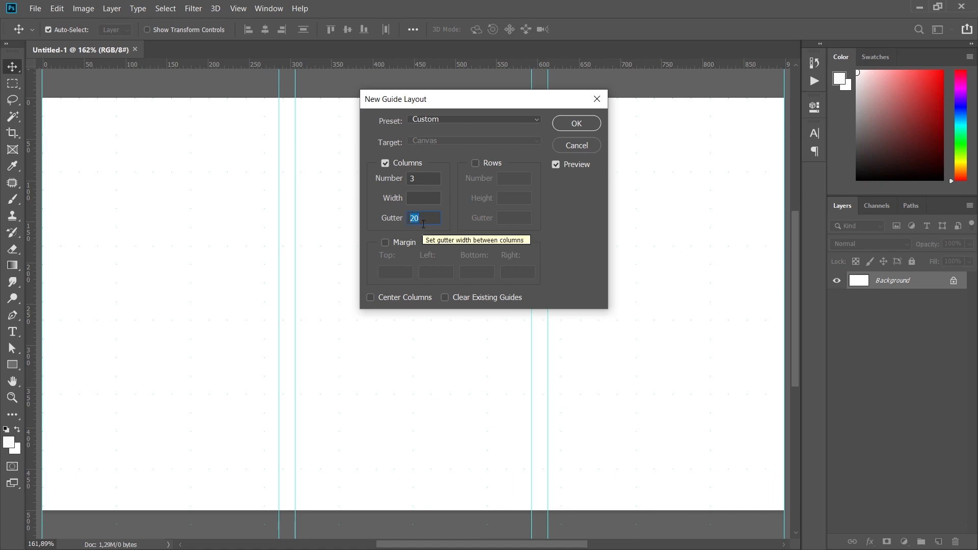
pyautogui.write('0')
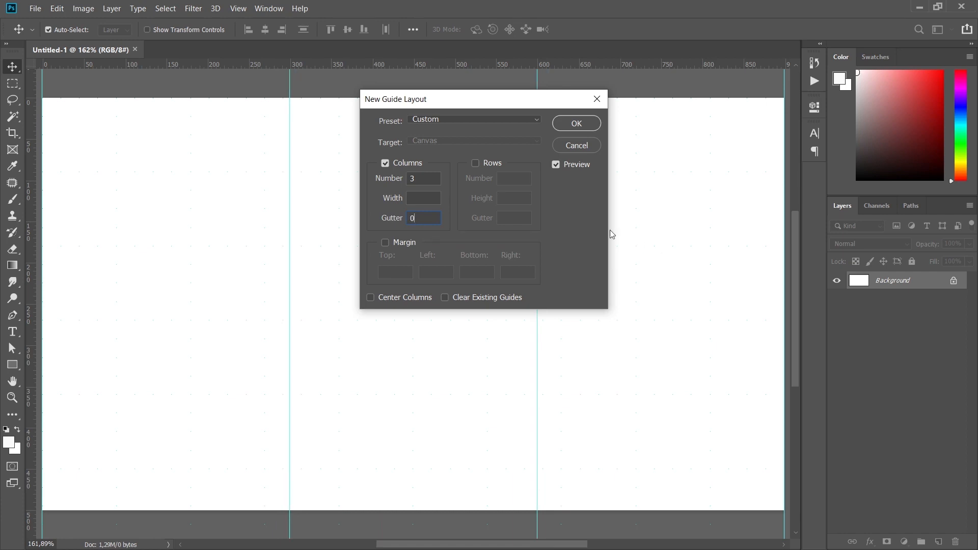
pyautogui.click(576, 124)
# Step: Draw a rectangle of about 300 × 534 px covering the canvas's left column and fill it with light green
pyautogui.click(12, 366)
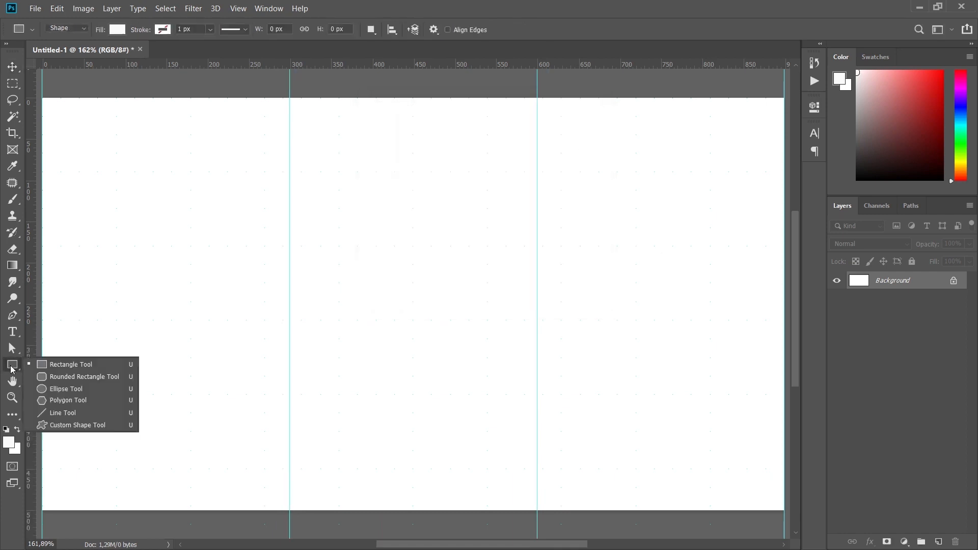
pyautogui.click(100, 367)
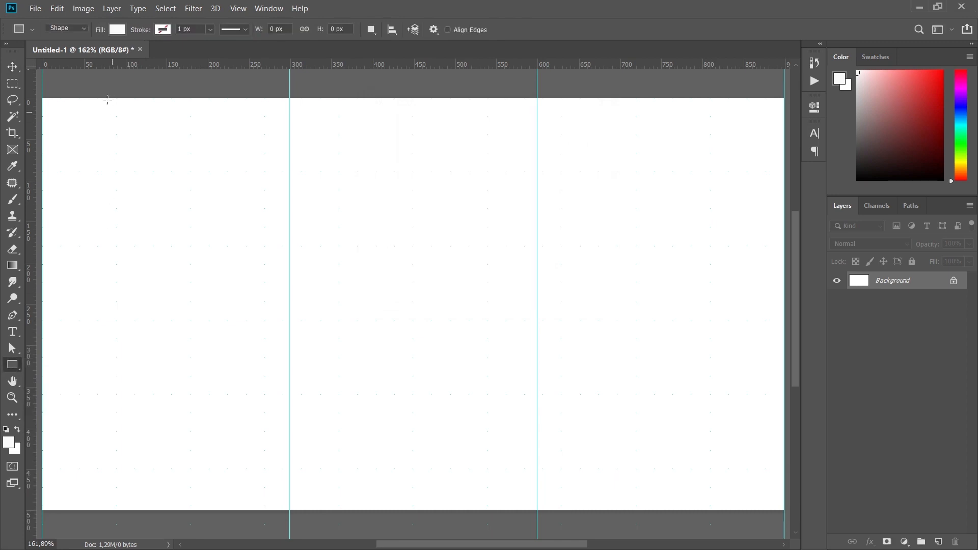
pyautogui.moveTo(43, 83); pyautogui.dragTo(290, 524)
pyautogui.press('v')
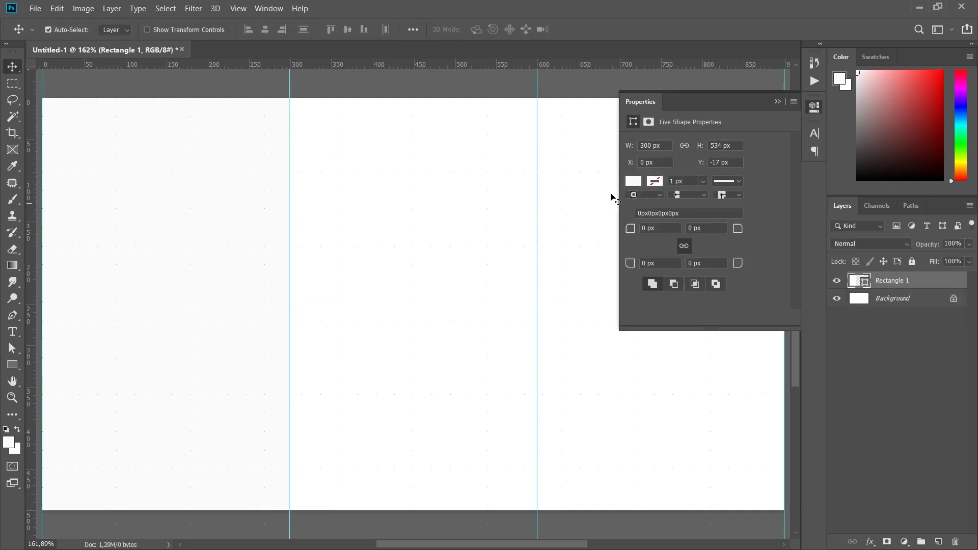
pyautogui.click(632, 182)
pyautogui.click(681, 309)
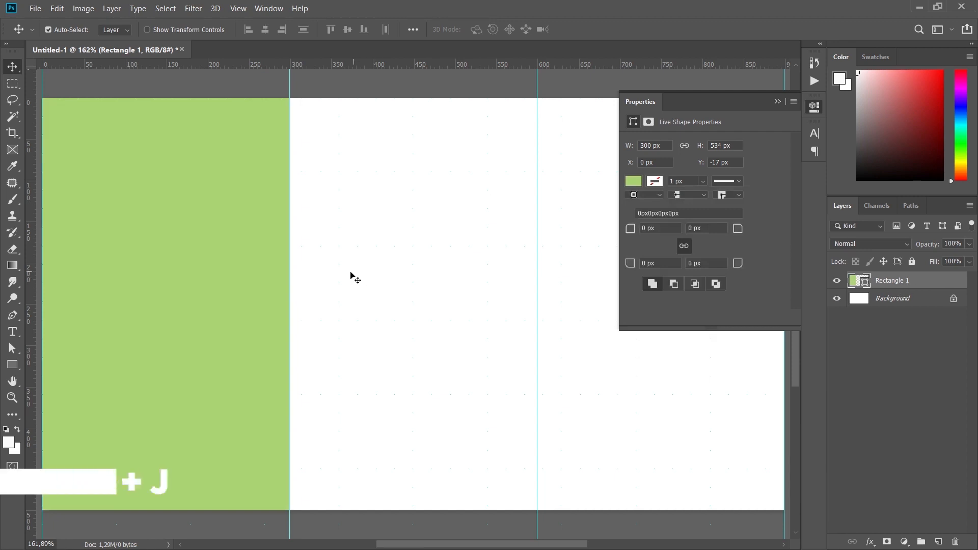
# Step: Duplicate the green rectangle twice, moving one copy to the middle column and filling it with a pastel blue-green
pyautogui.hotkey('ctrl', 'j')
pyautogui.hotkey('ctrl', 'j')
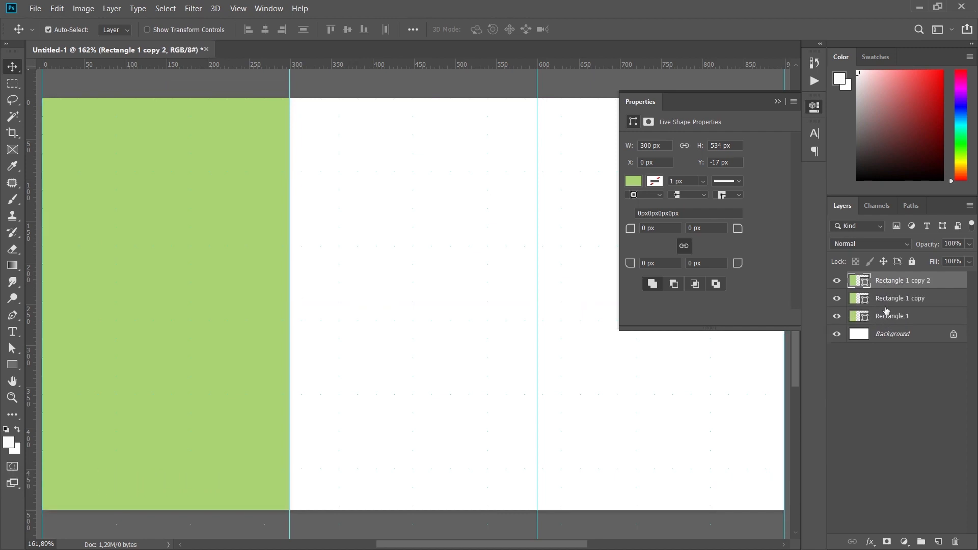
pyautogui.moveTo(129, 213); pyautogui.dragTo(368, 211)
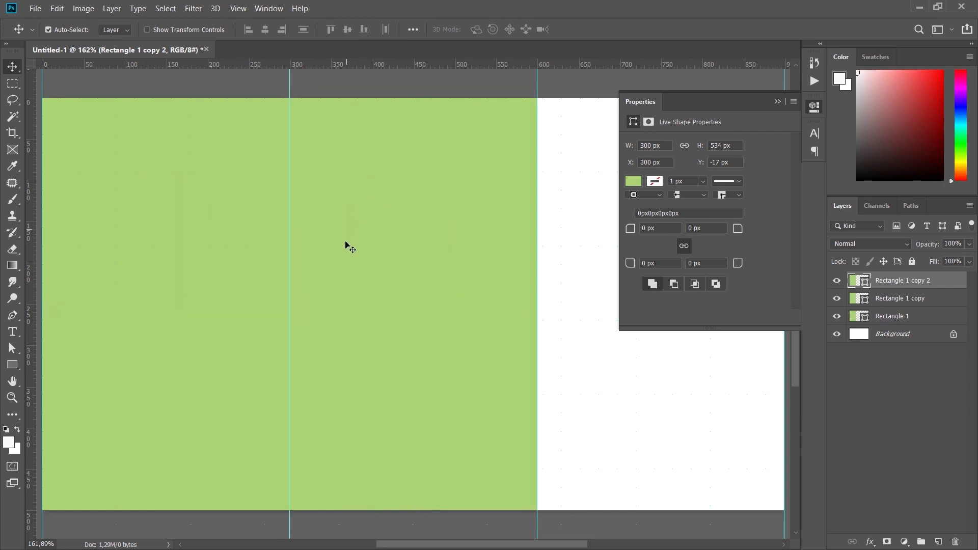
pyautogui.click(634, 181)
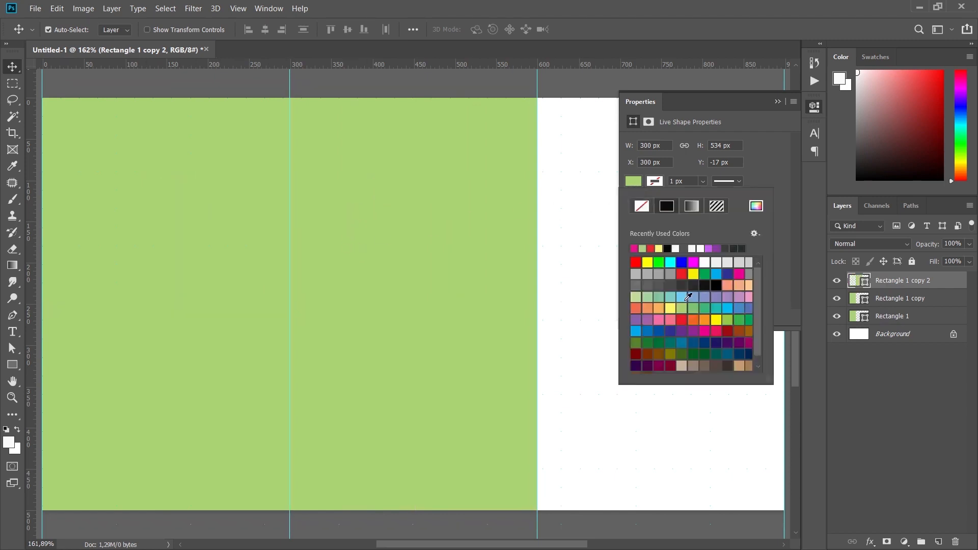
pyautogui.click(654, 300)
# Step: Move the other rectangle copy to the canvas's right column and place the middle rectangle's layer beneath it
pyautogui.click(154, 181)
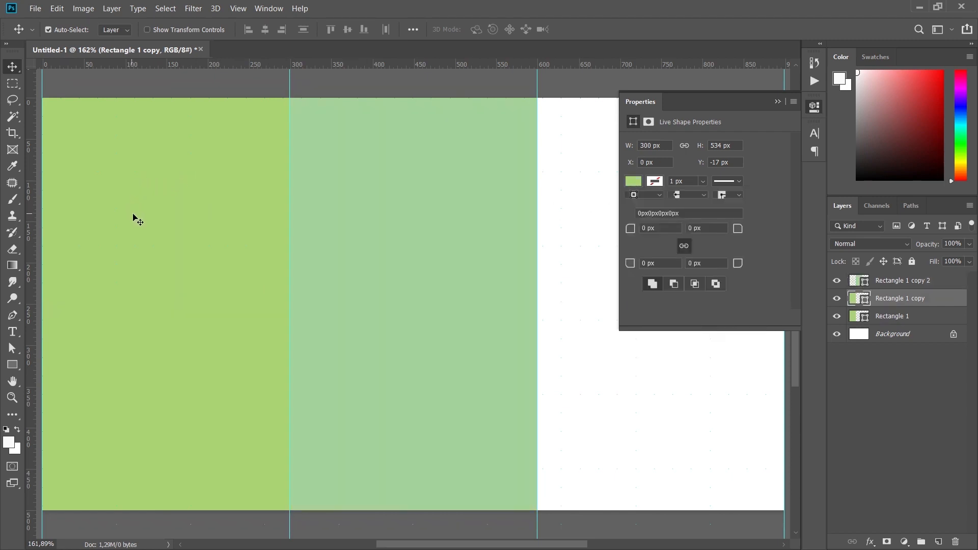
pyautogui.moveTo(114, 219); pyautogui.dragTo(619, 210)
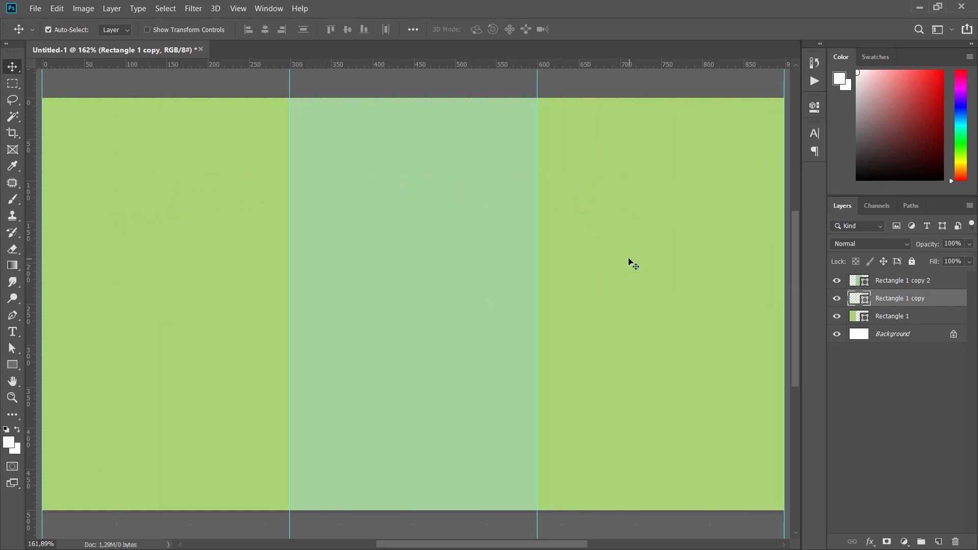
pyautogui.click(886, 282)
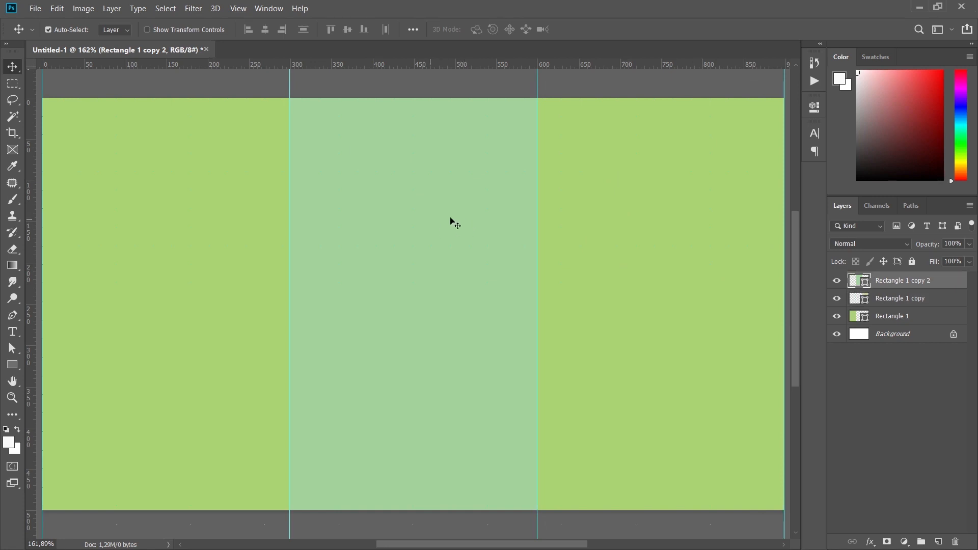
pyautogui.moveTo(887, 281); pyautogui.dragTo(885, 309)
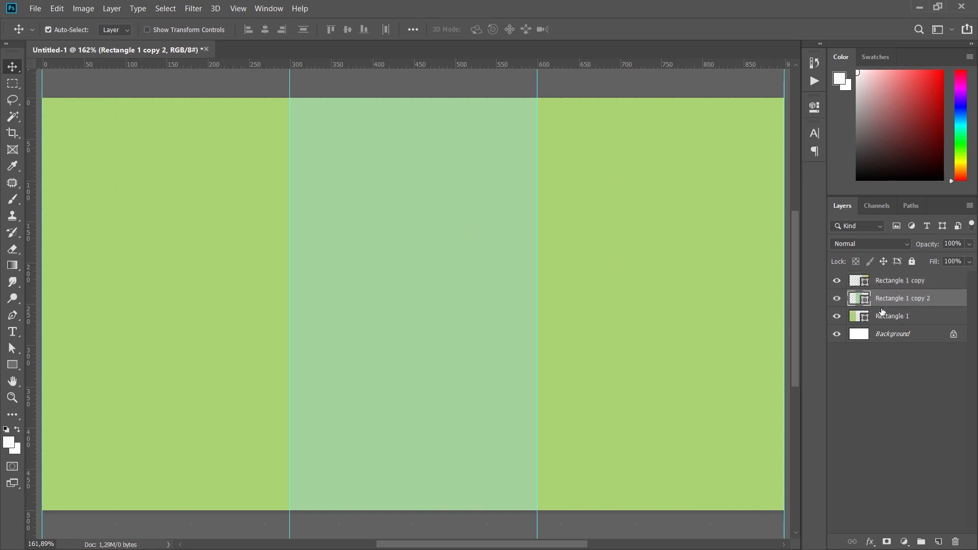
pyautogui.click(888, 321)
pyautogui.click(889, 302)
pyautogui.click(889, 282)
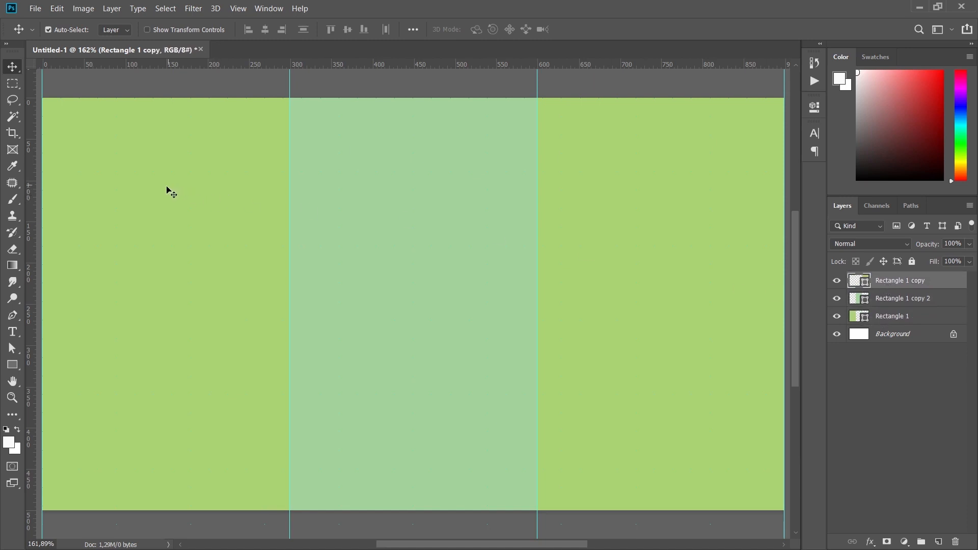
# Step: Place image1.jpg as an embedded image directly above the Rectangle 1 layer and move it over the canvas's left column
pyautogui.click(889, 319)
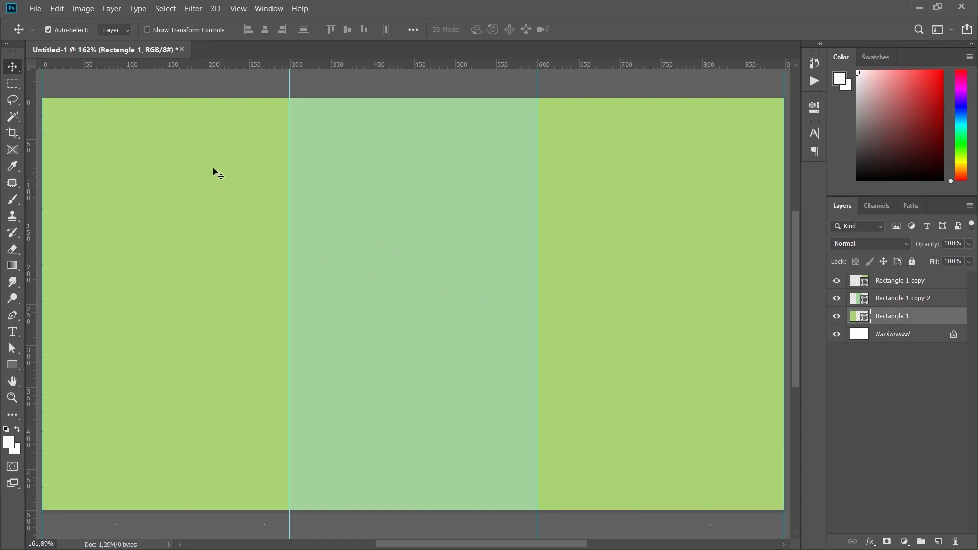
pyautogui.click(35, 9)
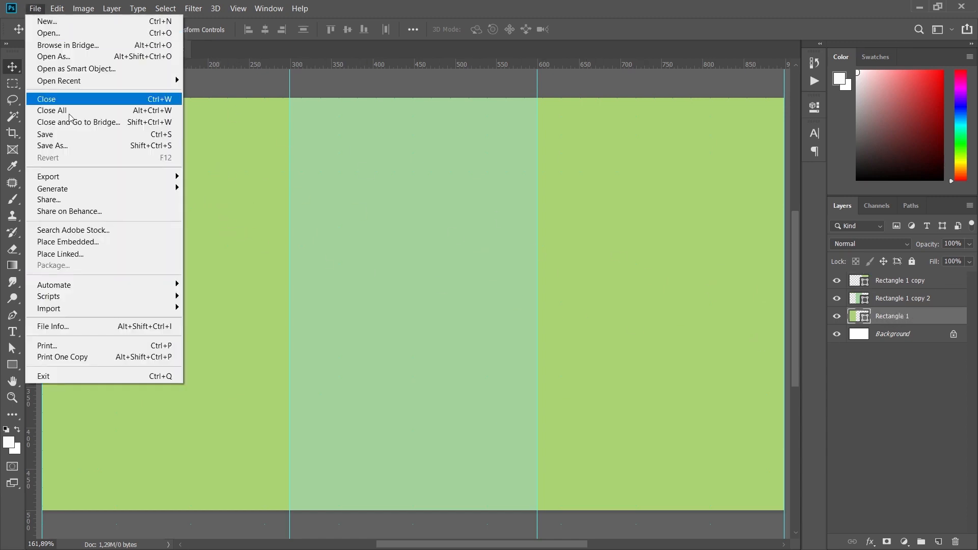
pyautogui.click(60, 242)
pyautogui.click(253, 225)
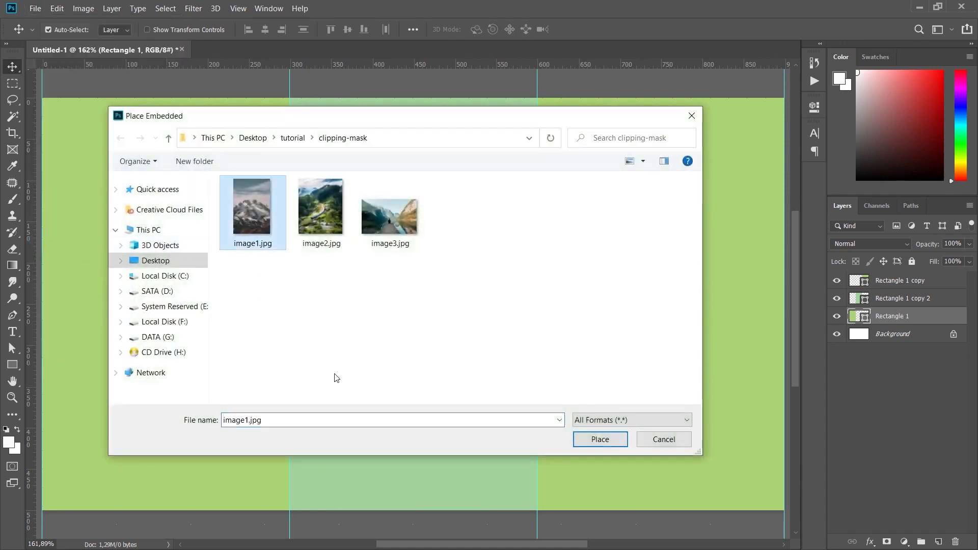
pyautogui.click(599, 439)
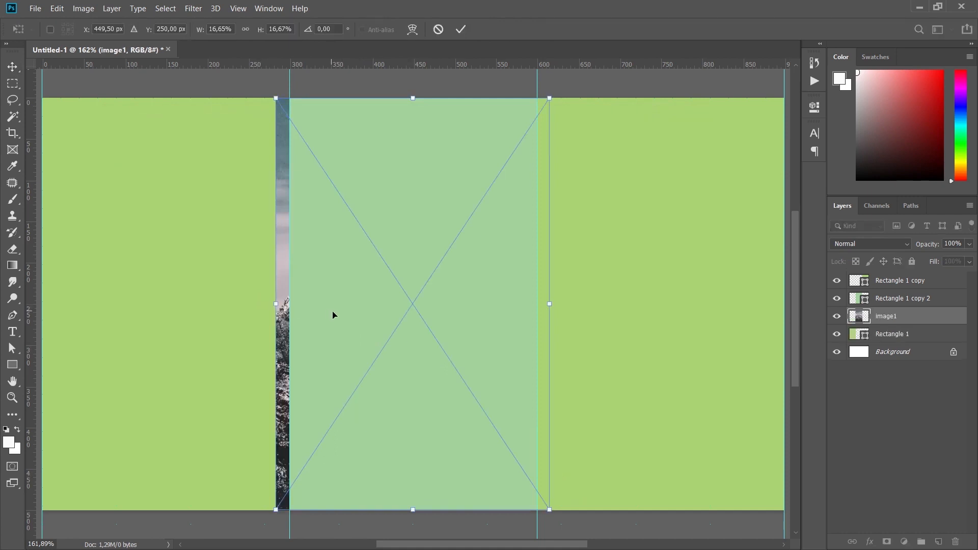
pyautogui.moveTo(334, 312); pyautogui.dragTo(105, 273)
pyautogui.press('Return')
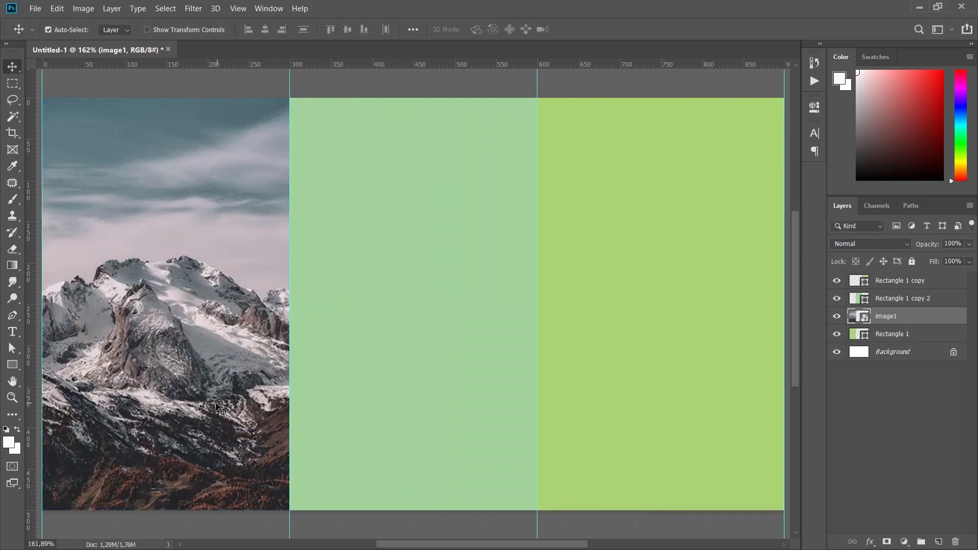
# Step: Clip the image1 layer to the Rectangle 1 shape with a clipping mask
pyautogui.hotkey('ctrl', '1')
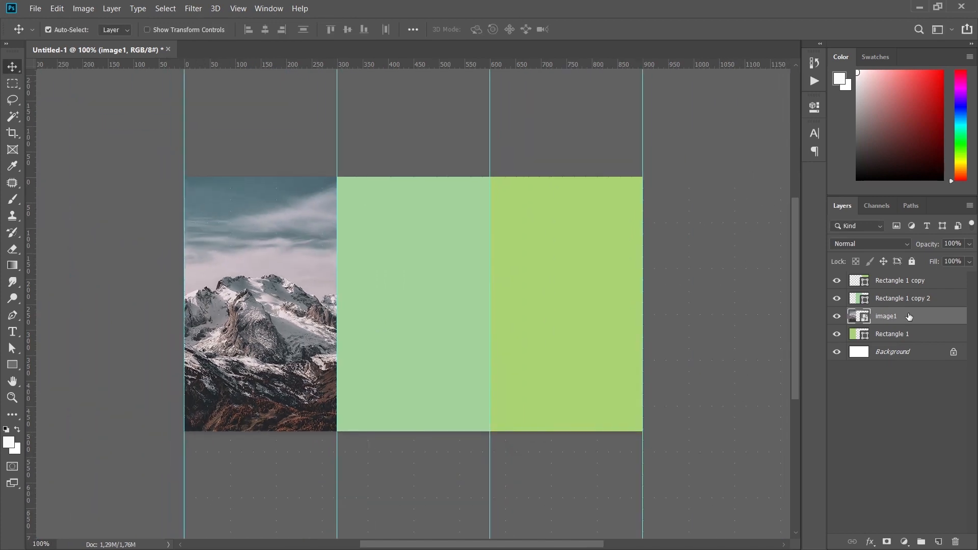
pyautogui.rightClick(912, 319)
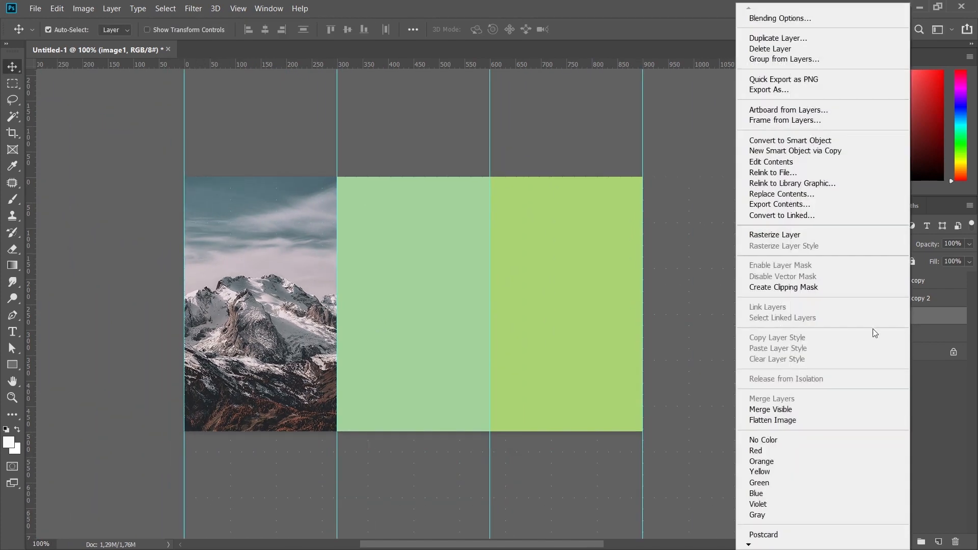
pyautogui.click(763, 288)
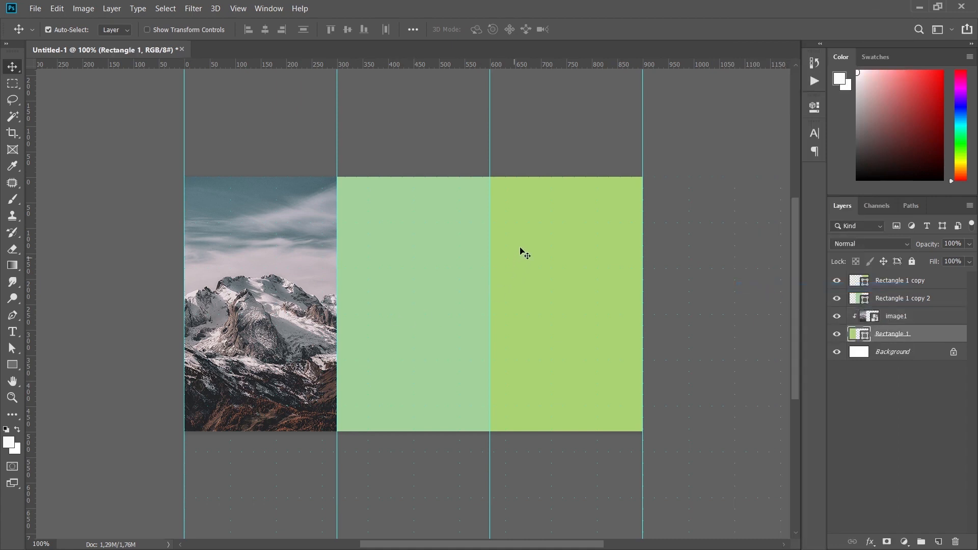
# Step: Place image2.jpg as an embedded image directly above the Rectangle 1 copy 2 layer and shift it slightly right over the middle column
pyautogui.click(893, 301)
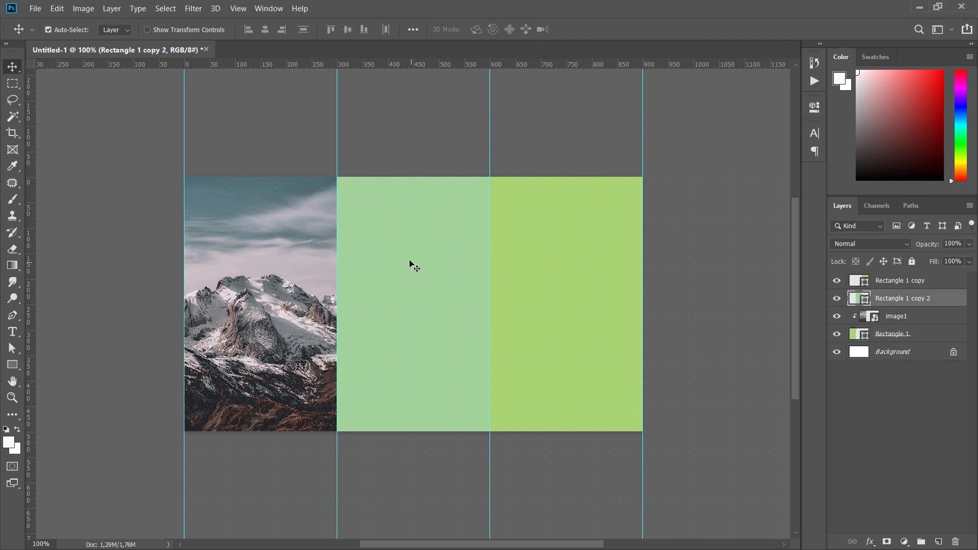
pyautogui.hotkey('alt', 'f')
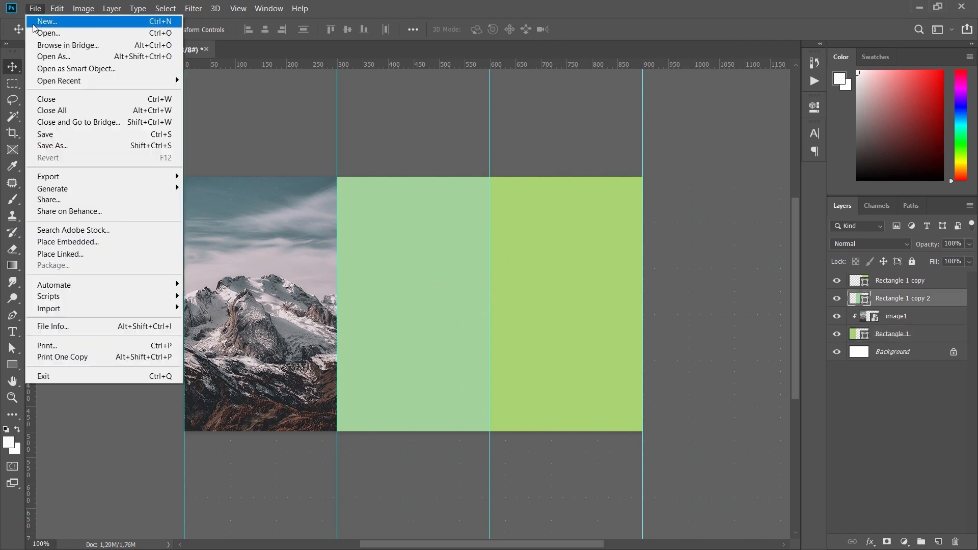
pyautogui.click(72, 245)
pyautogui.click(321, 209)
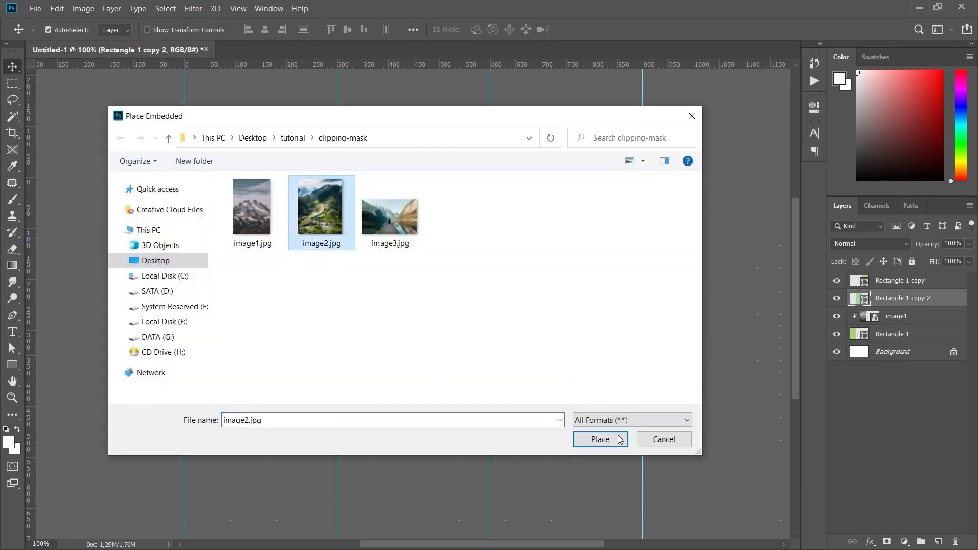
pyautogui.click(606, 442)
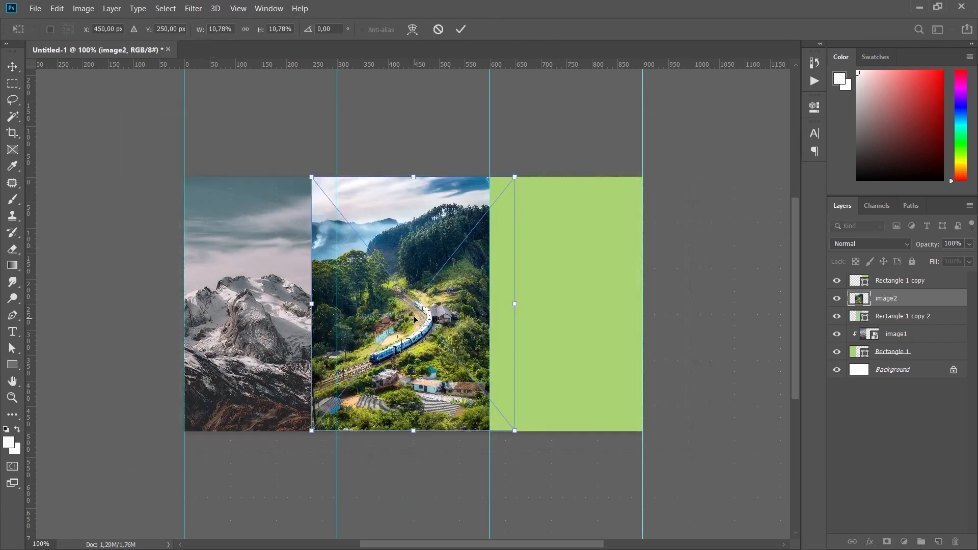
pyautogui.press('Return')
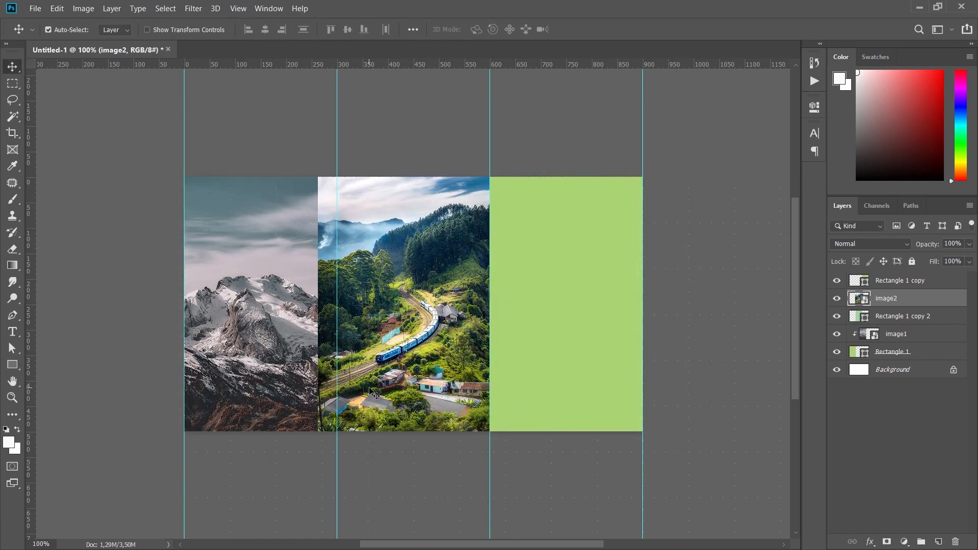
pyautogui.moveTo(409, 339); pyautogui.dragTo(415, 339)
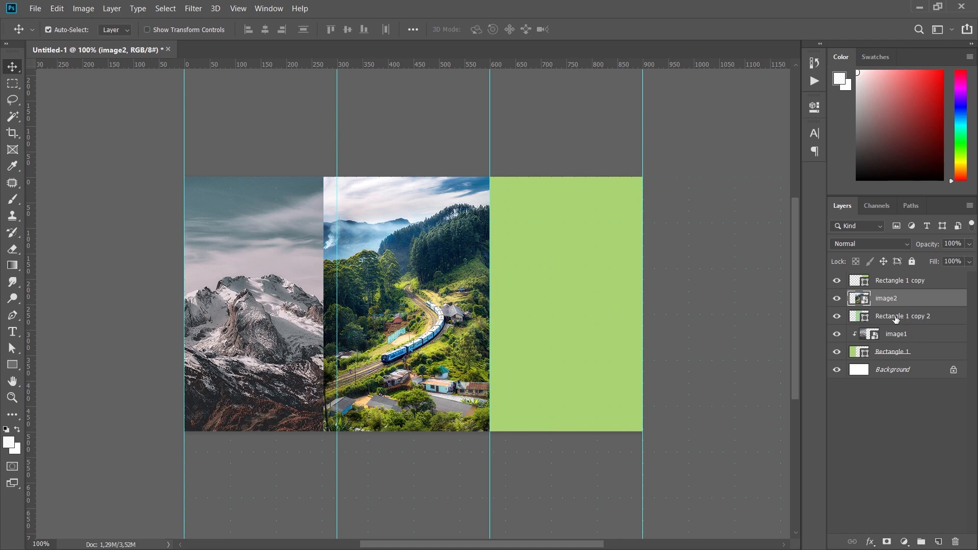
# Step: Clip the image2 layer to the Rectangle 1 copy 2 shape and nudge the photo slightly right within the middle column
pyautogui.rightClick(904, 302)
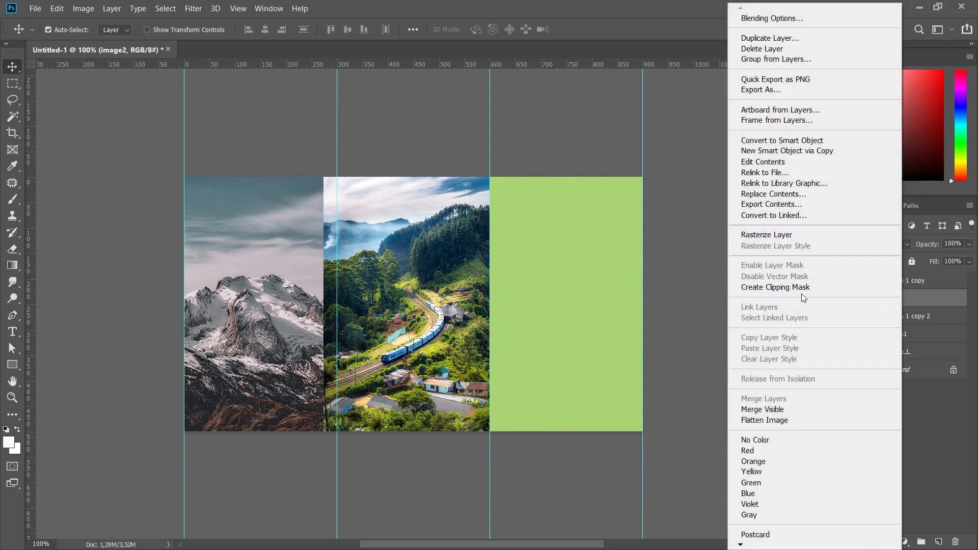
pyautogui.click(751, 290)
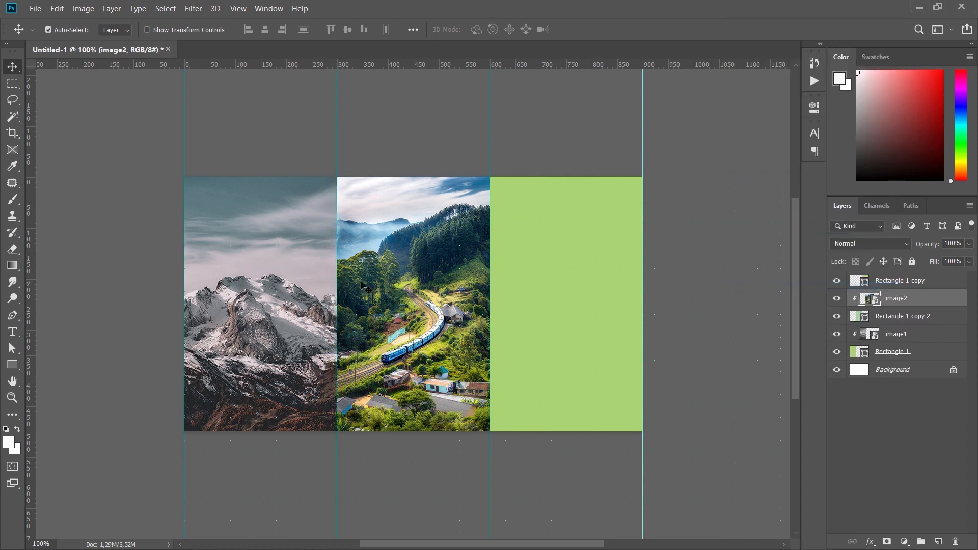
pyautogui.moveTo(358, 282)
pyautogui.mouseDown()
pyautogui.moveTo(398, 282)
pyautogui.moveTo(366, 284)
pyautogui.mouseUp()
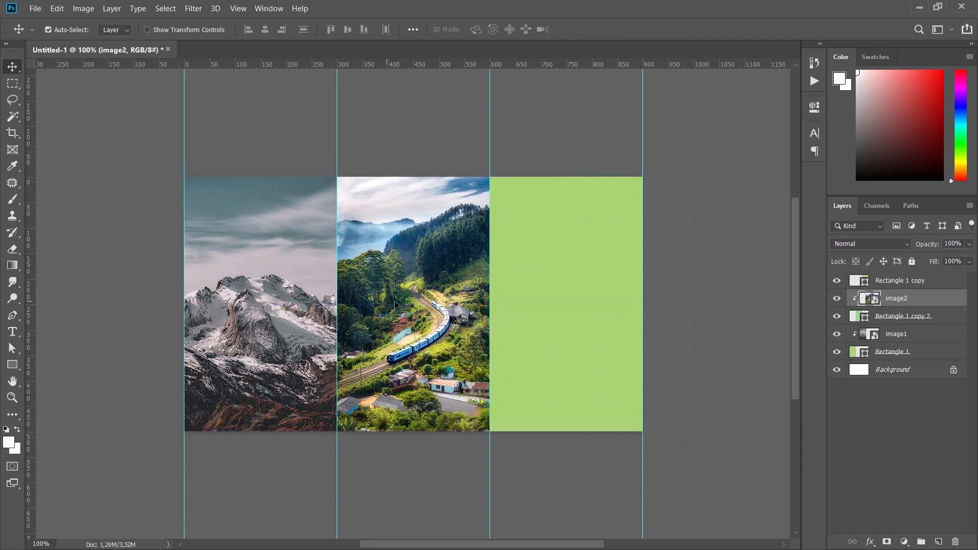
# Step: Place image3.jpg as an embedded image directly above the Rectangle 1 copy layer, positioned over the canvas's right column at X 750 px
pyautogui.click(933, 282)
pyautogui.click(35, 8)
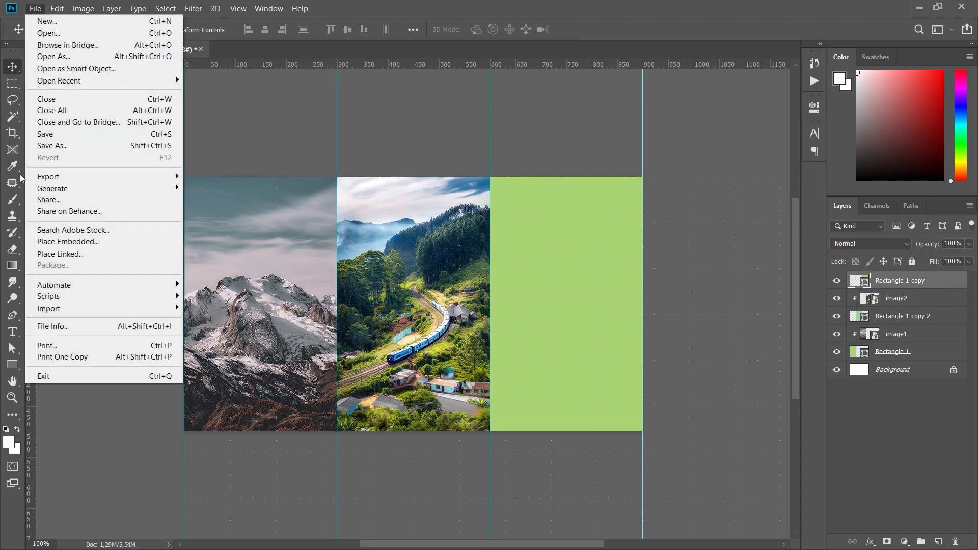
pyautogui.click(60, 242)
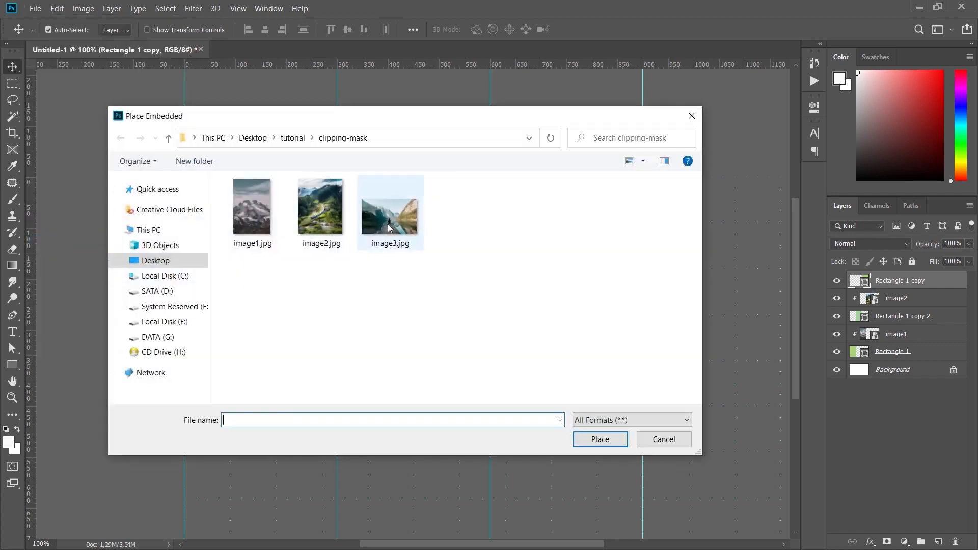
pyautogui.click(388, 228)
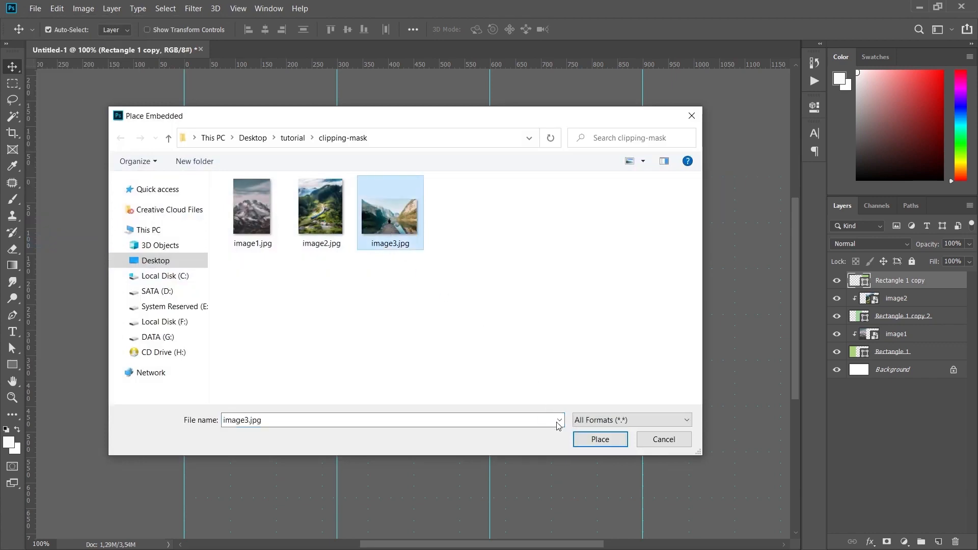
pyautogui.click(588, 441)
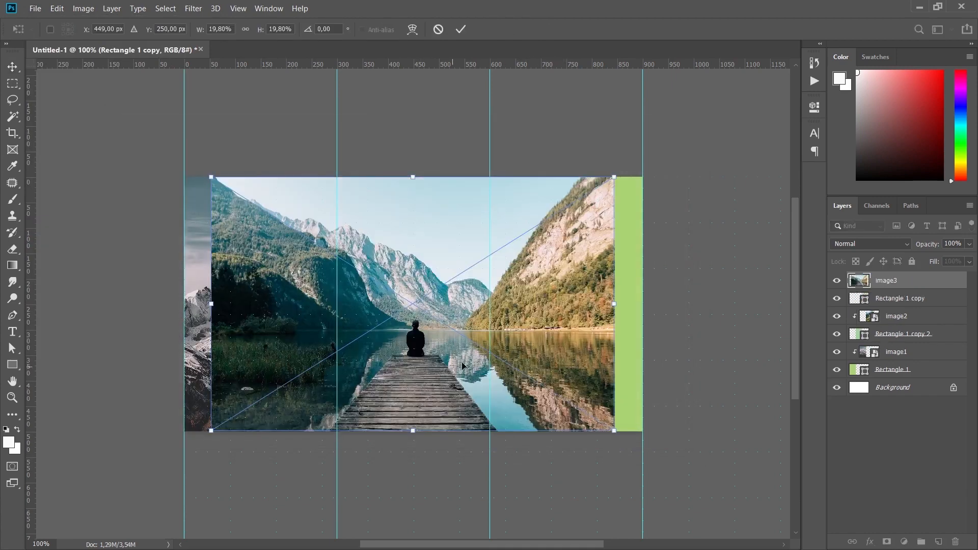
pyautogui.moveTo(463, 365); pyautogui.dragTo(562, 343)
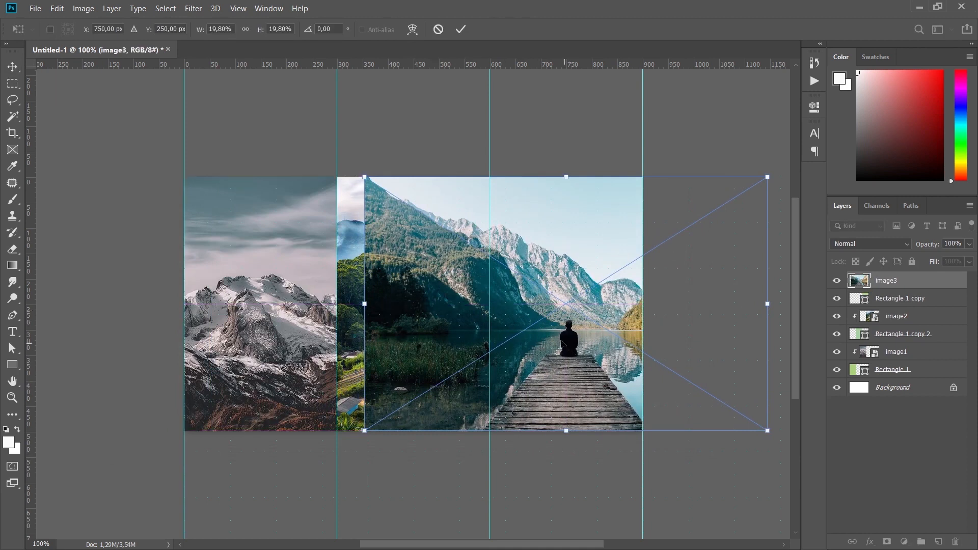
pyautogui.press('Return')
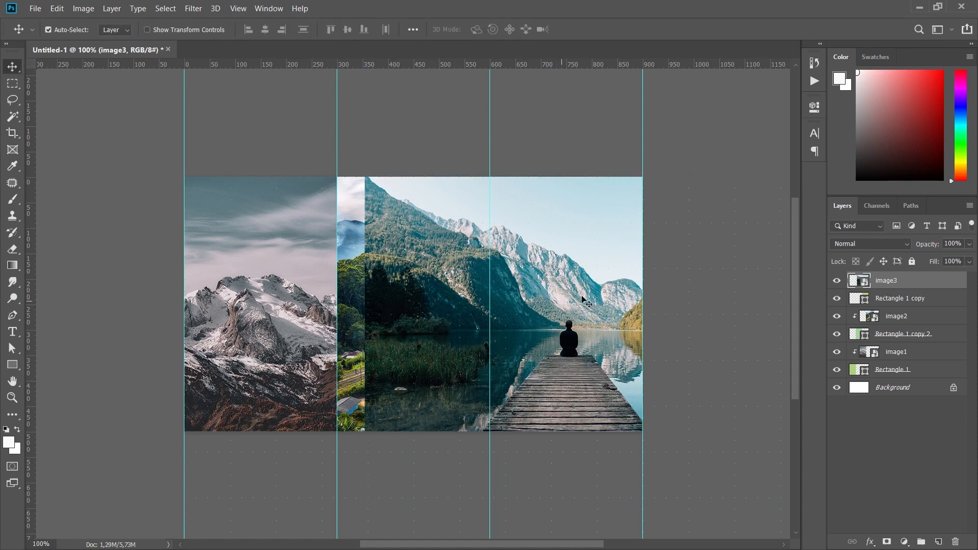
# Step: Clip the image3 layer to the Rectangle 1 copy shape and shift the photo left within the right column to show more of the lakeside
pyautogui.rightClick(936, 286)
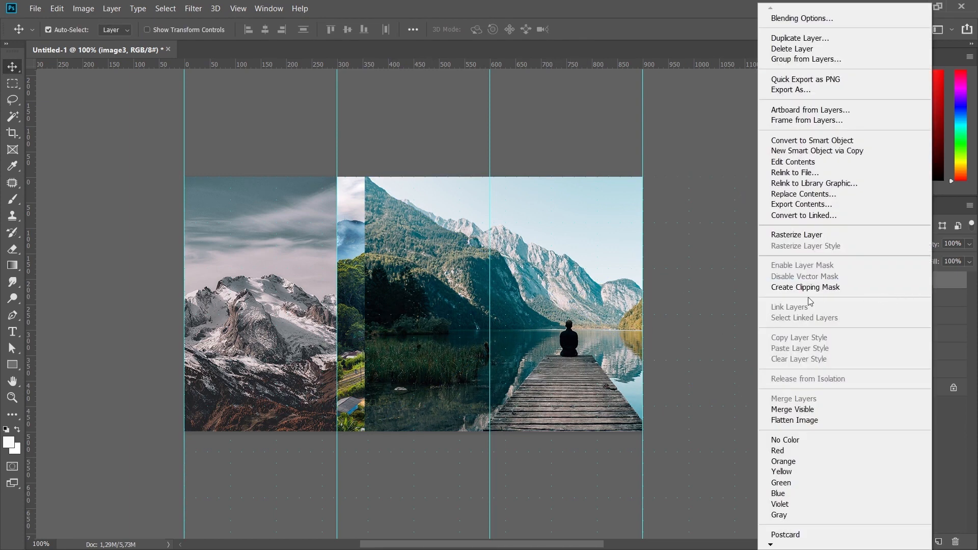
pyautogui.click(786, 289)
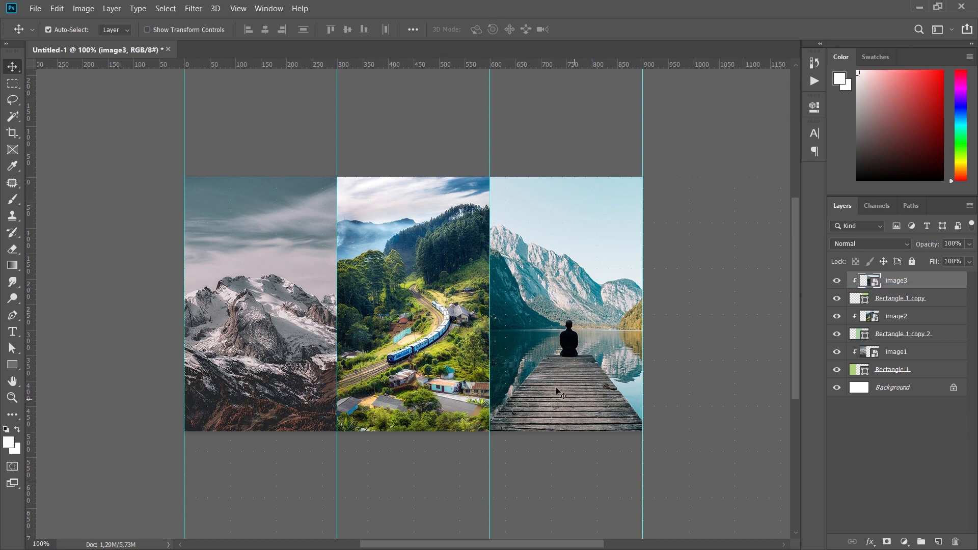
pyautogui.moveTo(611, 378); pyautogui.dragTo(577, 379)
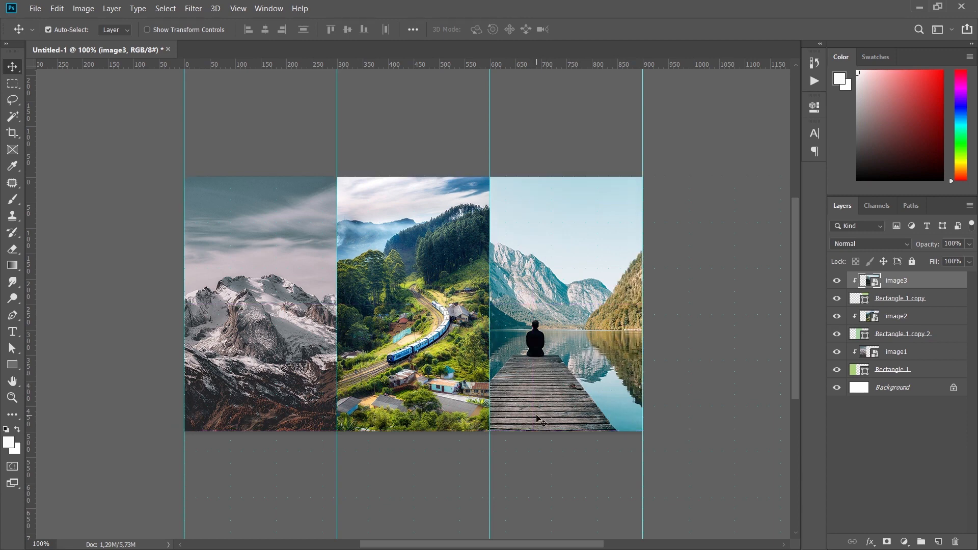
# Step: Clear all guides from the document and fit the whole canvas on screen
pyautogui.hotkey('alt', 'v')
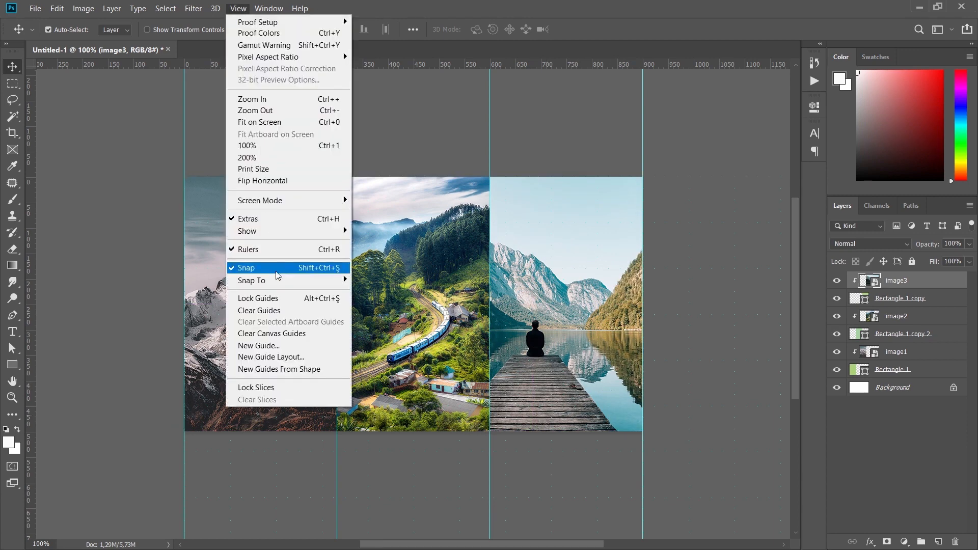
pyautogui.click(259, 312)
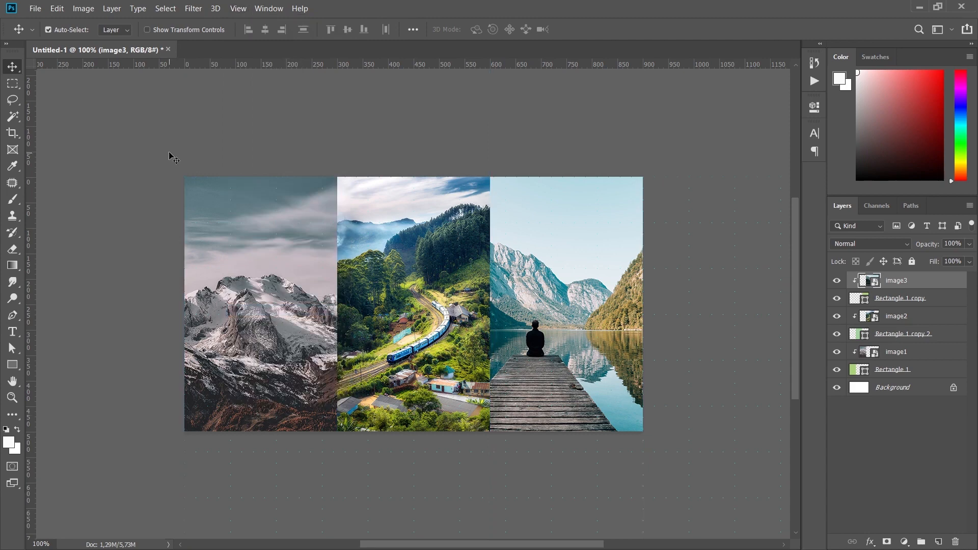
pyautogui.hotkey('ctrl', '0')
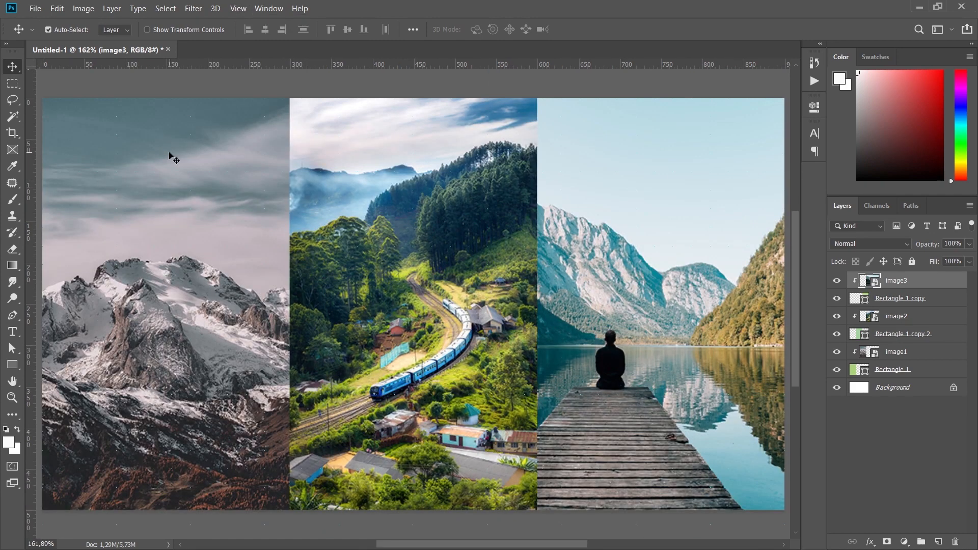